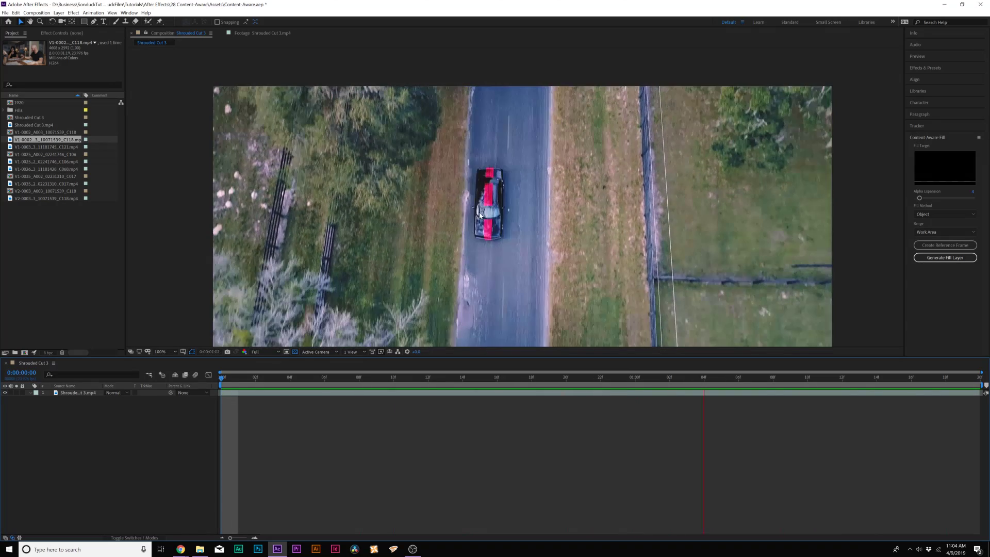
# Pause on frame 0:00:01:01 with the footage layer selected and the Pen tool ready.
pyautogui.press('space')
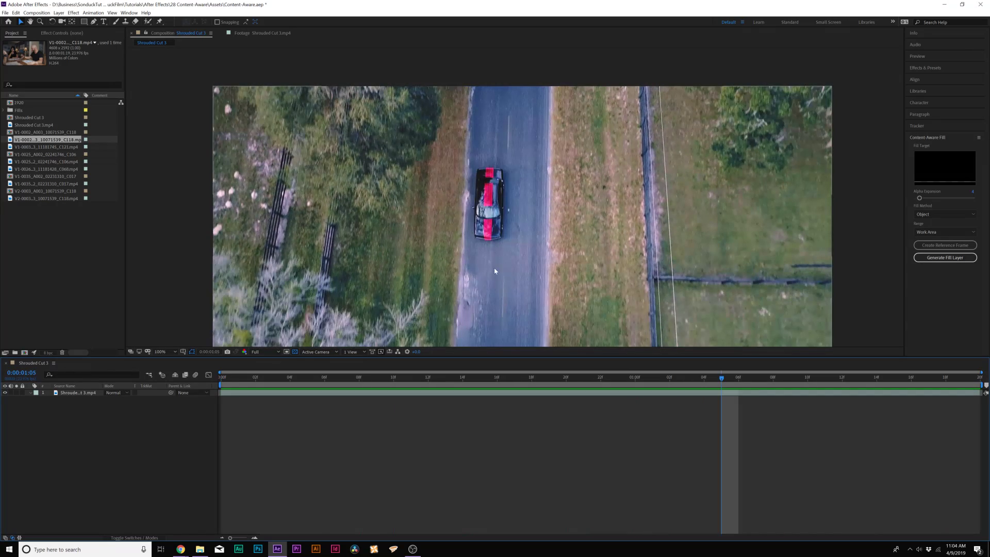
pyautogui.moveTo(518, 370); pyautogui.dragTo(652, 372)
pyautogui.click(652, 392)
pyautogui.click(94, 22)
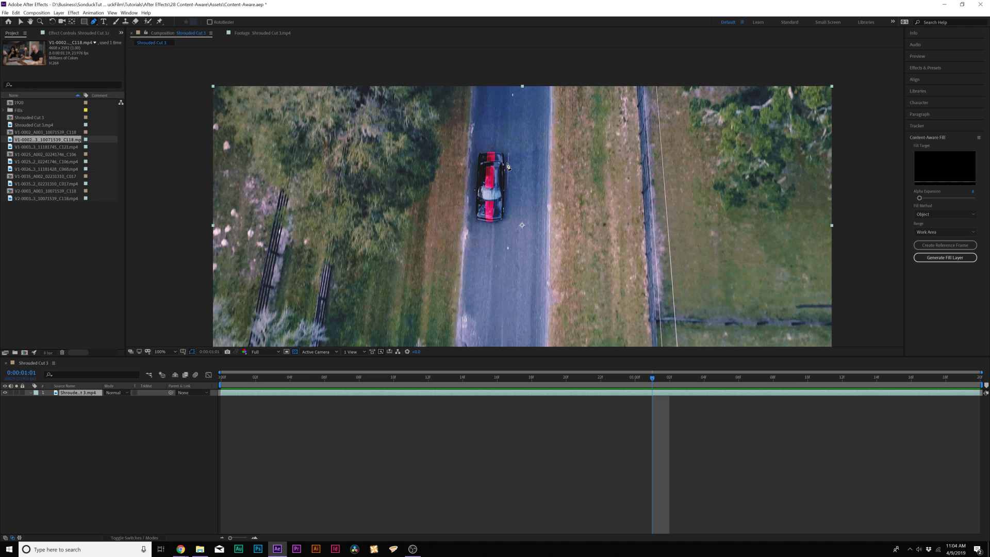
# Draw a closed four-corner mask outlining the car.
pyautogui.click(464, 128)
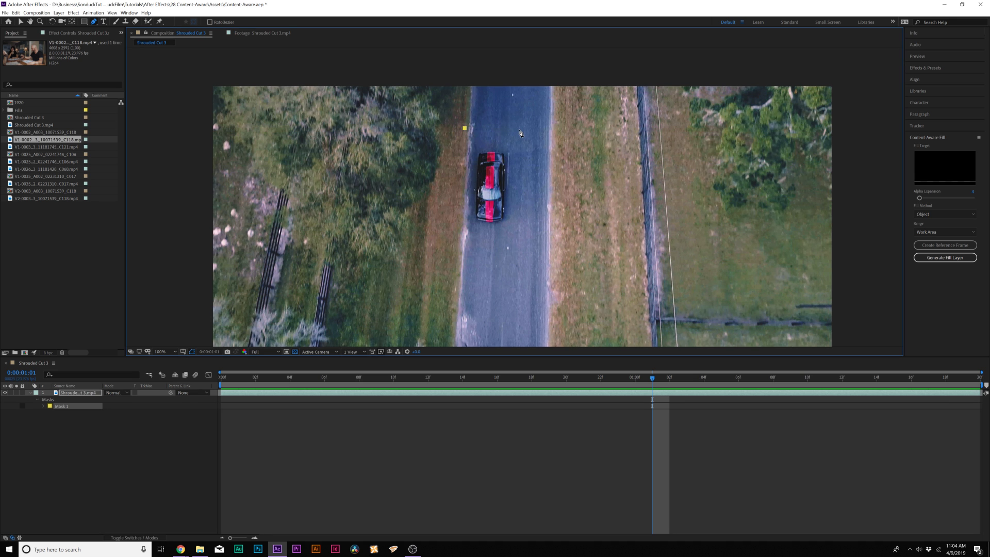
pyautogui.click(522, 130)
pyautogui.click(521, 254)
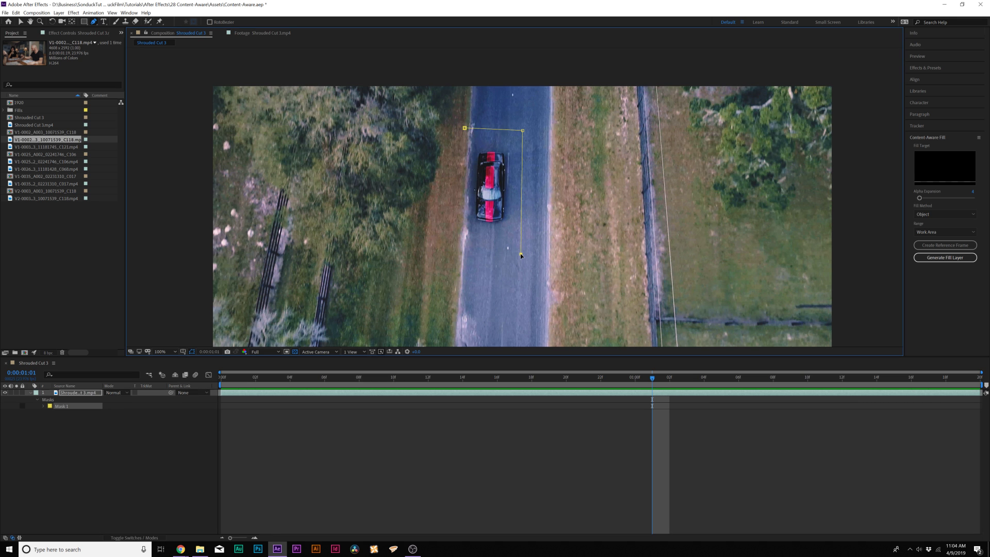
pyautogui.click(449, 252)
pyautogui.click(464, 129)
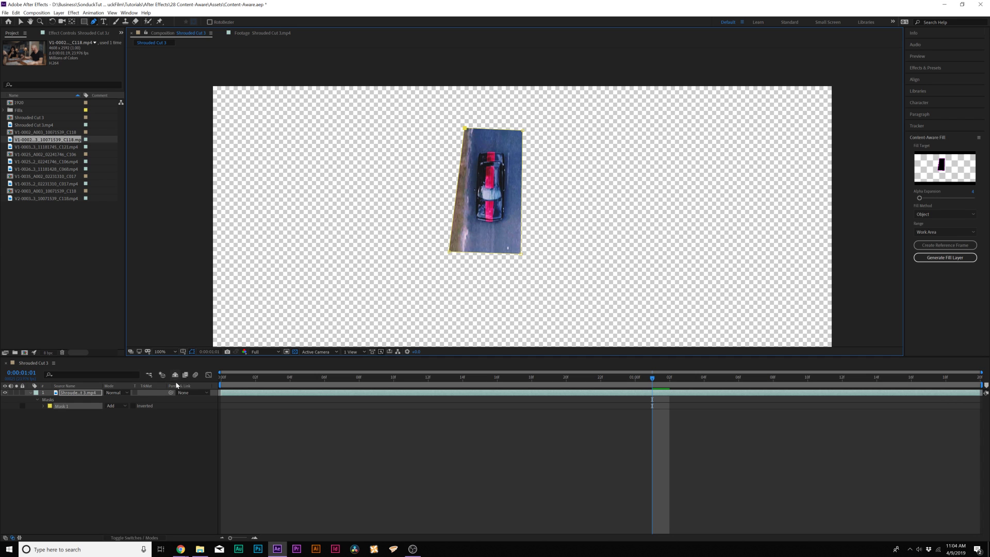
# Set Mask 1 mode to None and add a Mask Path keyframe at 0:00:01:01.
pyautogui.click(111, 405)
pyautogui.click(121, 415)
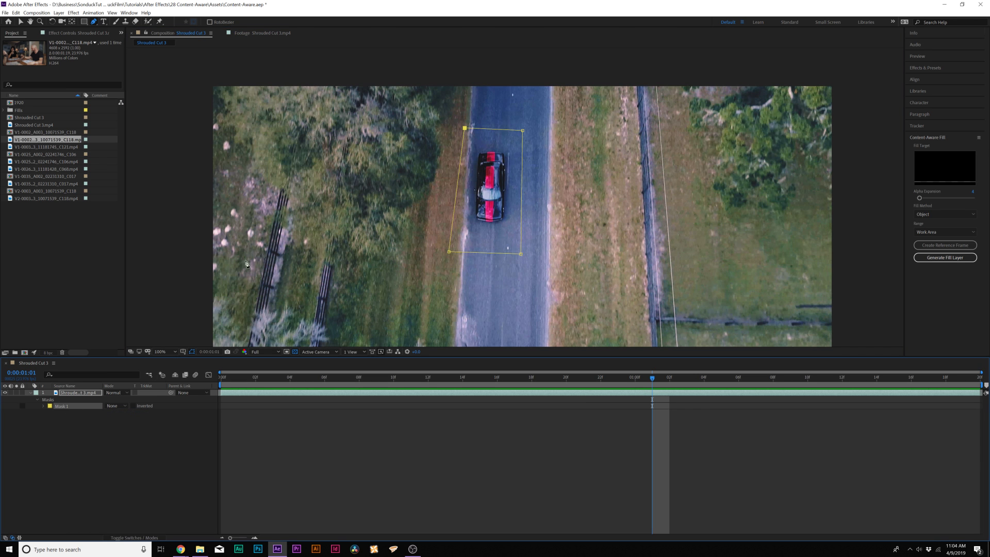
pyautogui.click(43, 406)
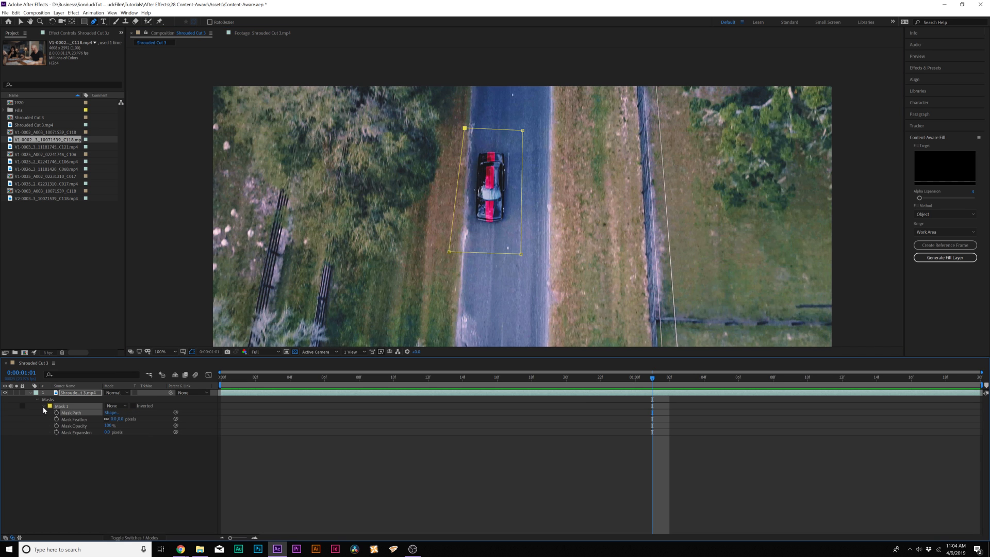
pyautogui.click(56, 413)
pyautogui.click(21, 22)
# Reposition the mask over the car at 0:00:00:10 and at the clip's first frame.
pyautogui.moveTo(616, 381); pyautogui.dragTo(393, 381)
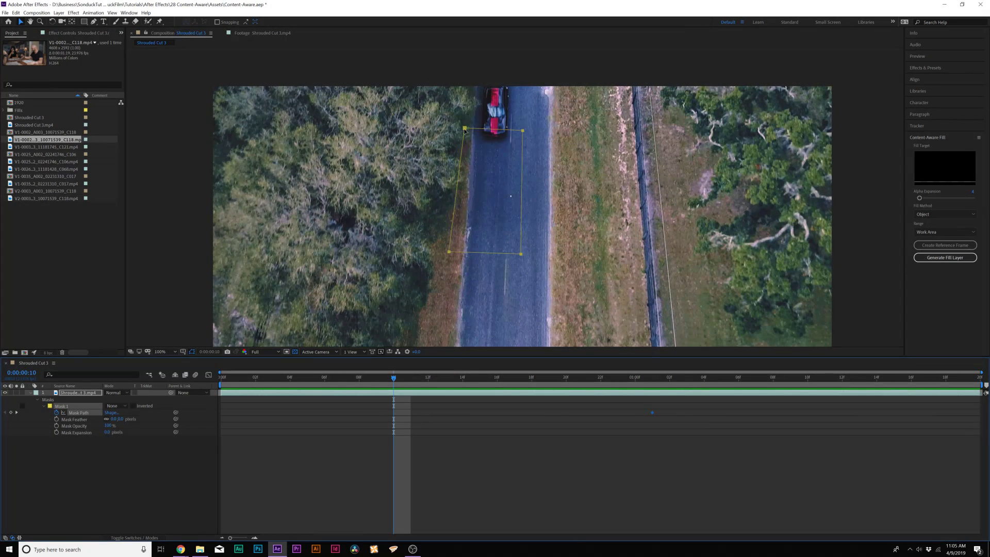
pyautogui.moveTo(464, 130); pyautogui.dragTo(464, 51)
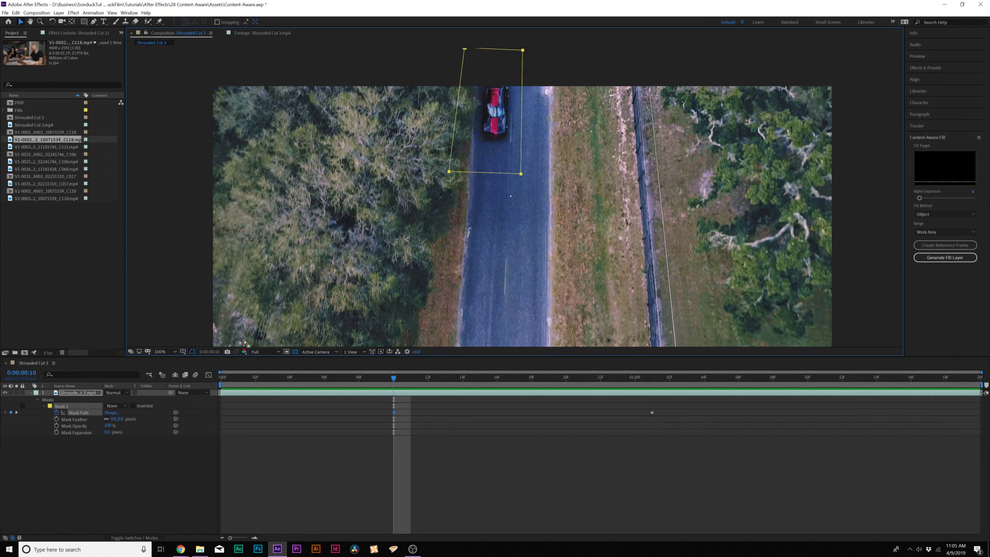
pyautogui.click(224, 382)
pyautogui.moveTo(449, 171); pyautogui.dragTo(449, 90)
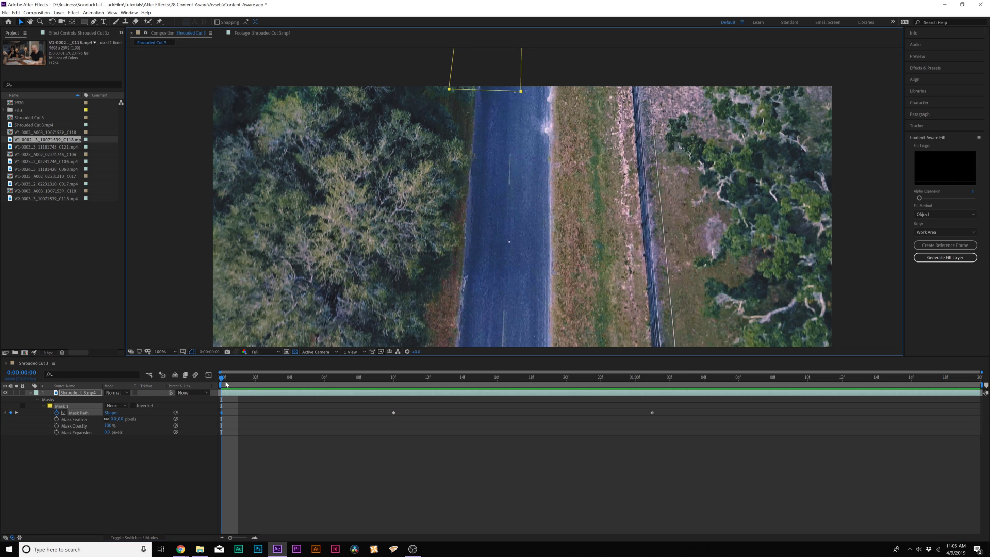
# Move the mask down around the car at 0:00:01:19 and preview its motion.
pyautogui.moveTo(226, 384); pyautogui.dragTo(962, 392)
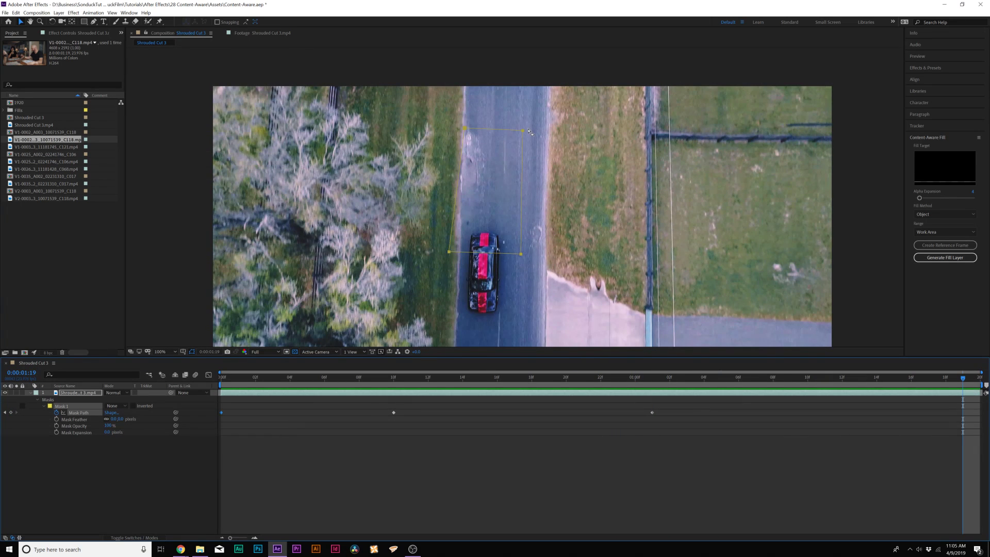
pyautogui.moveTo(524, 133); pyautogui.dragTo(516, 221)
pyautogui.moveTo(961, 379); pyautogui.dragTo(433, 394)
pyautogui.press('space')
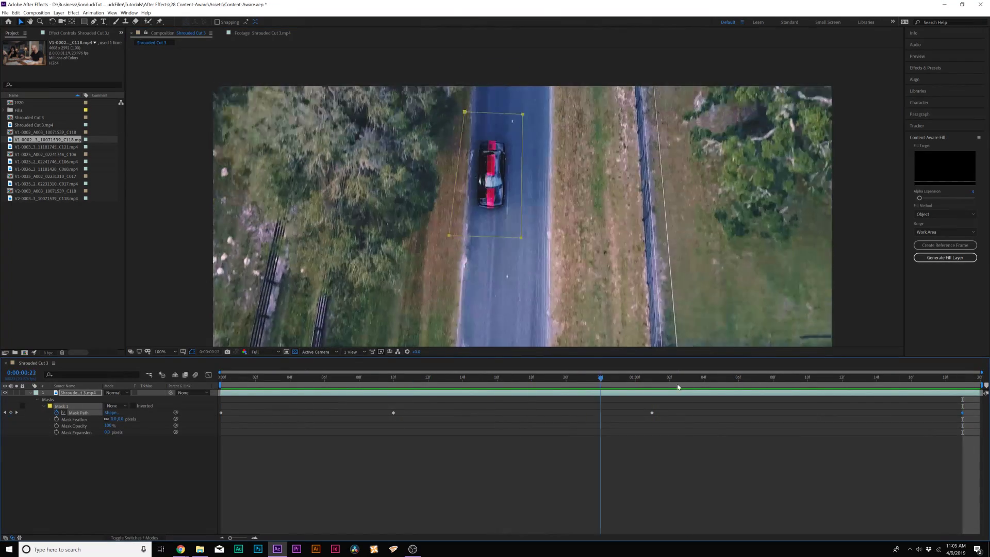
# Switch Mask 1 to Subtract to cut out the car, then show the Content-Aware Fill panel.
pyautogui.click(116, 408)
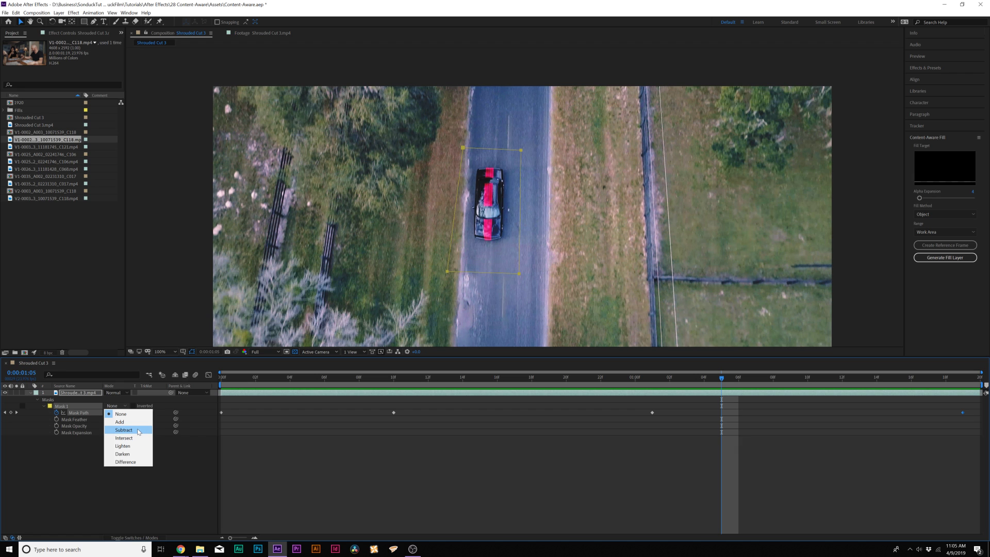
pyautogui.click(138, 430)
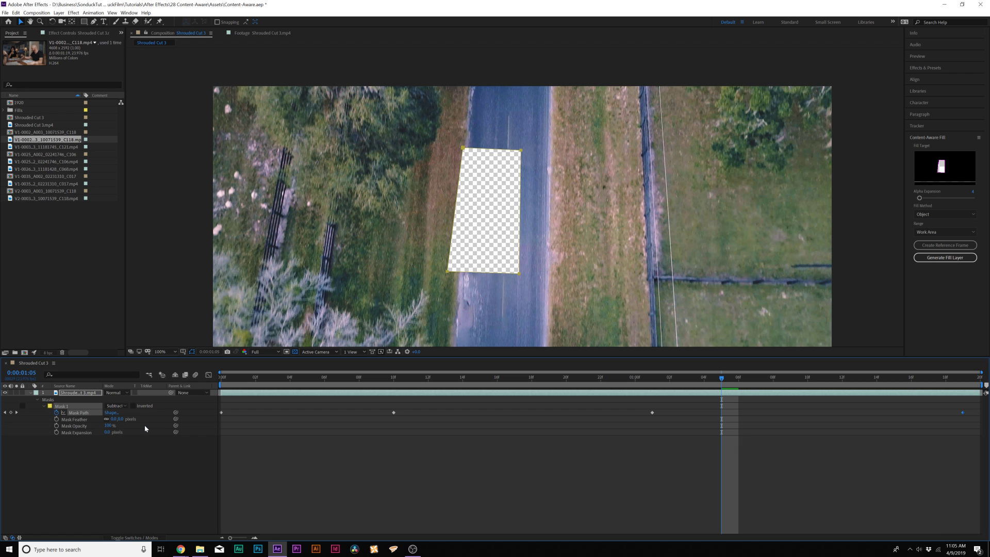
pyautogui.click(129, 13)
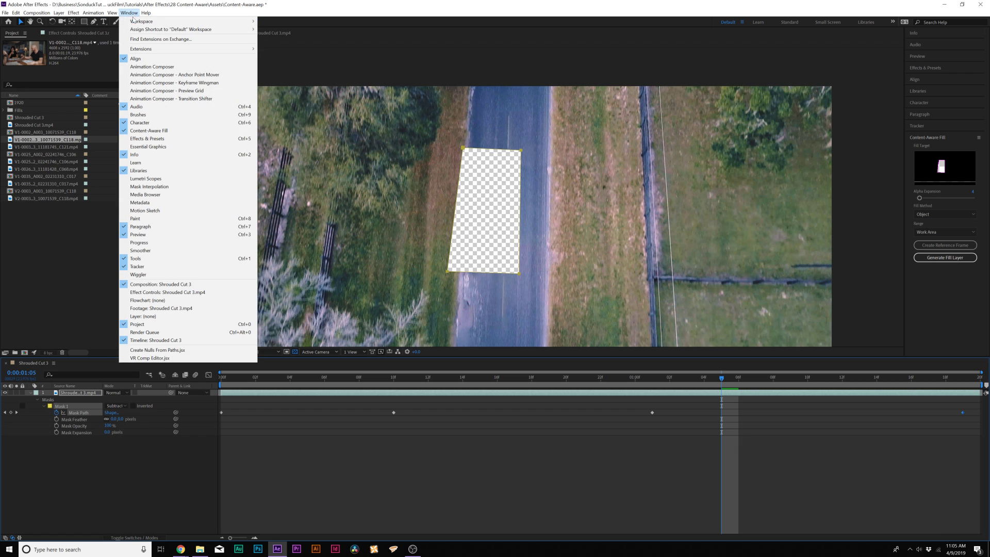
pyautogui.click(166, 132)
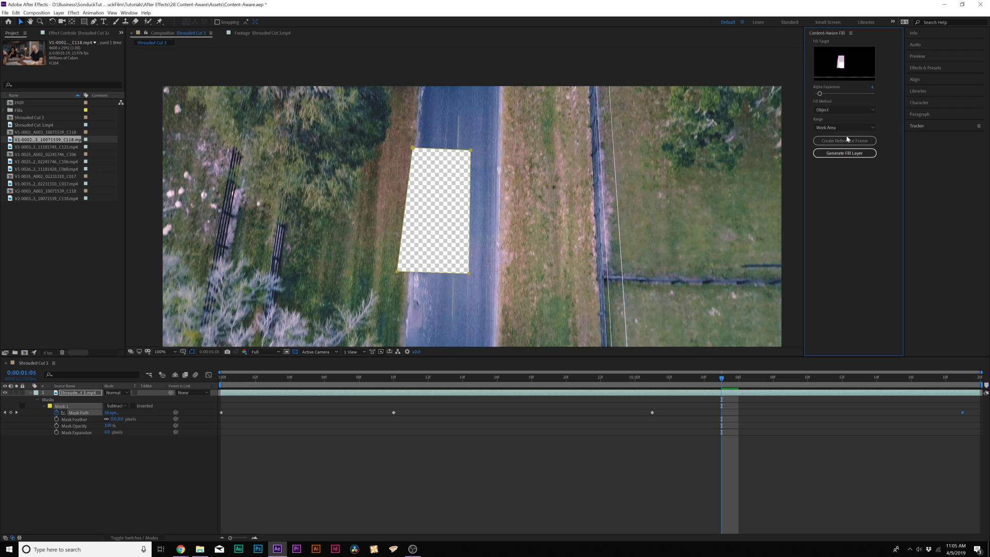
# Generate a Content-Aware fill layer over the Work Area range and play back the car-free road.
pyautogui.click(826, 129)
pyautogui.click(833, 147)
pyautogui.click(838, 154)
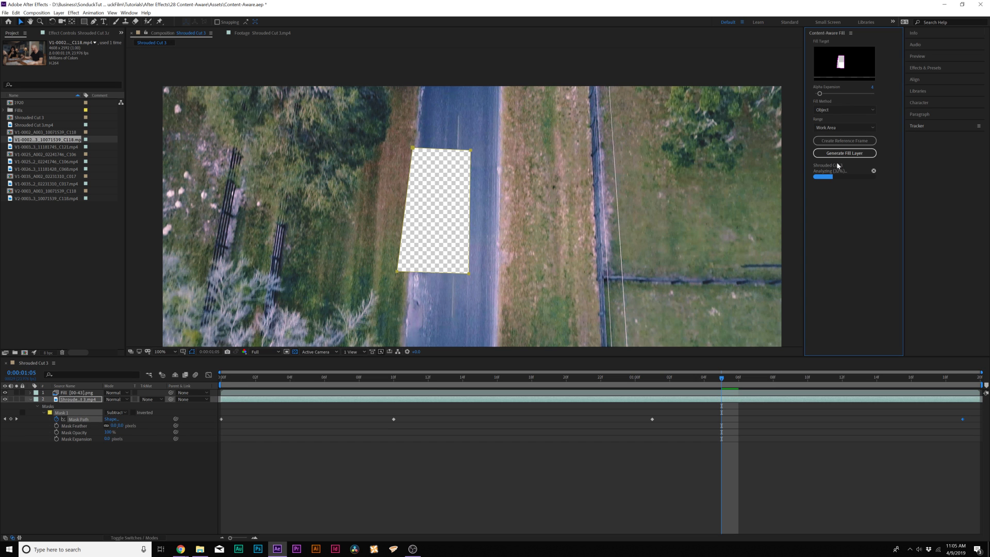
pyautogui.press('space')
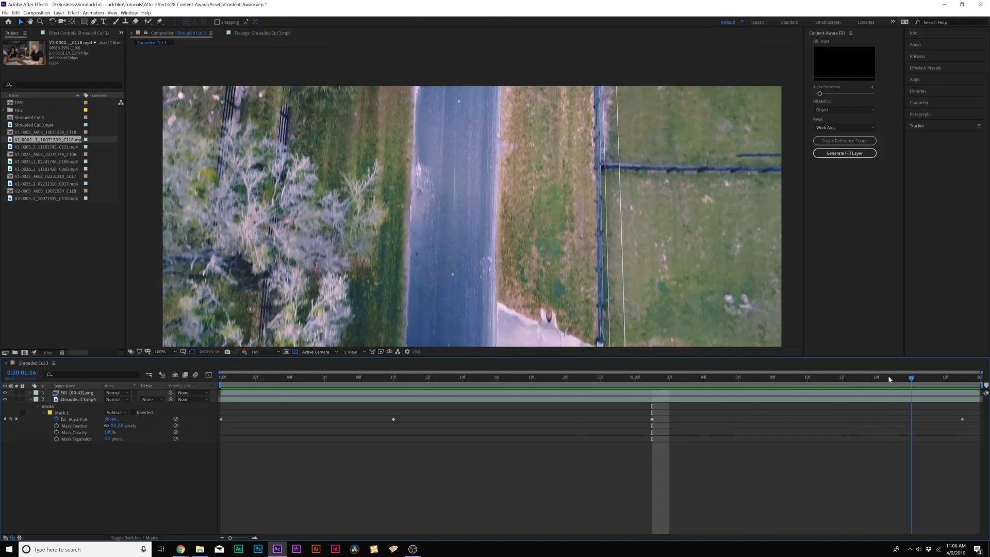
pyautogui.click(293, 396)
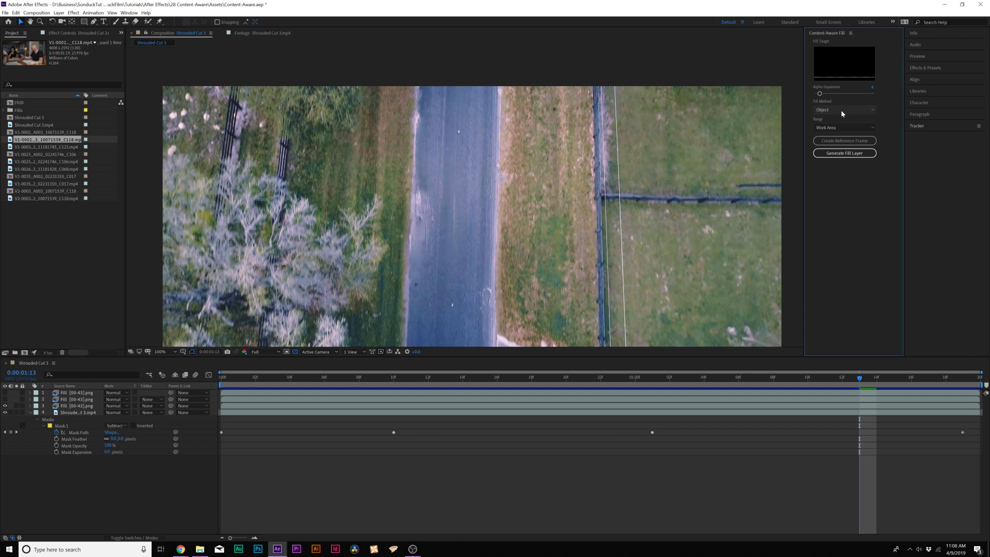
# Review the fill methods, leave it on Object, and play back the filled clip.
pyautogui.click(842, 113)
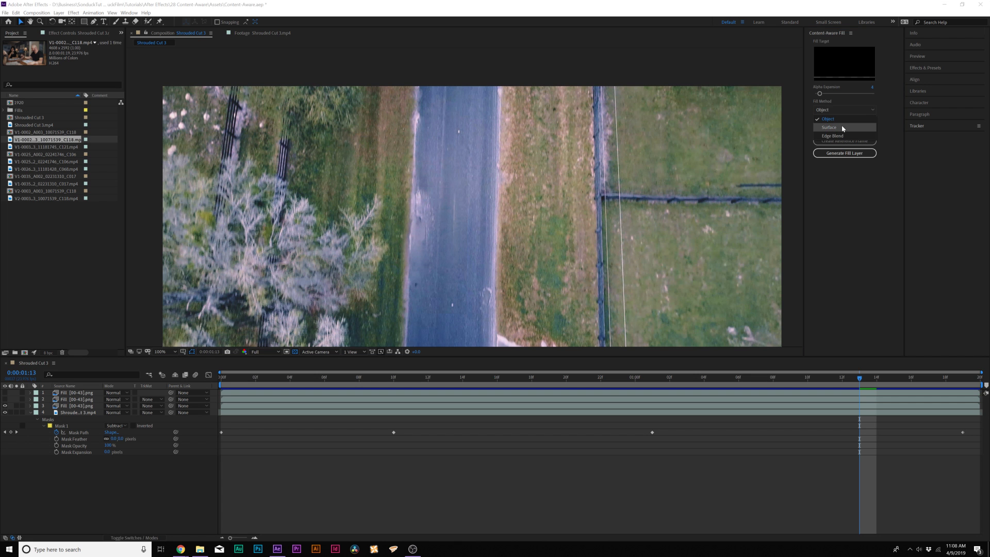
pyautogui.press('Escape')
pyautogui.press('space')
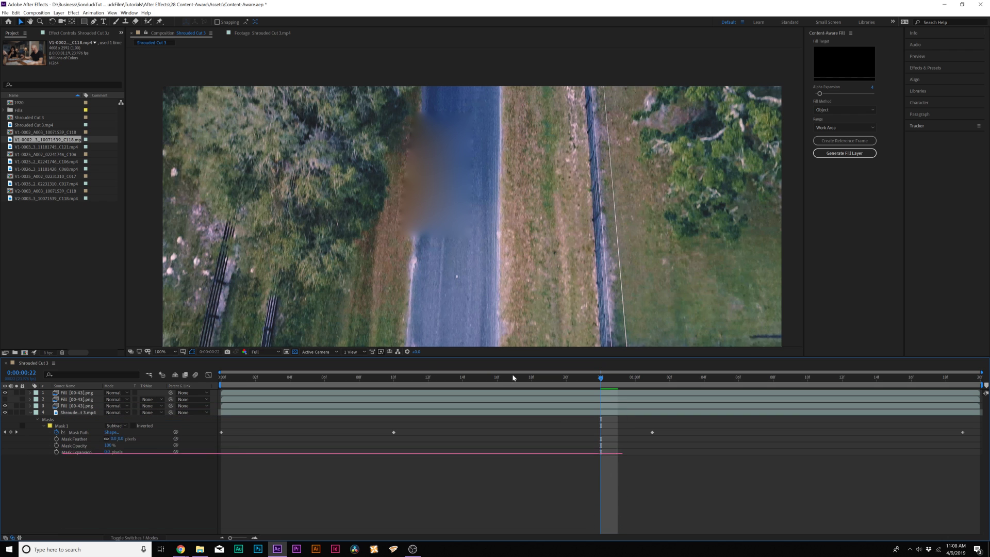
pyautogui.click(842, 107)
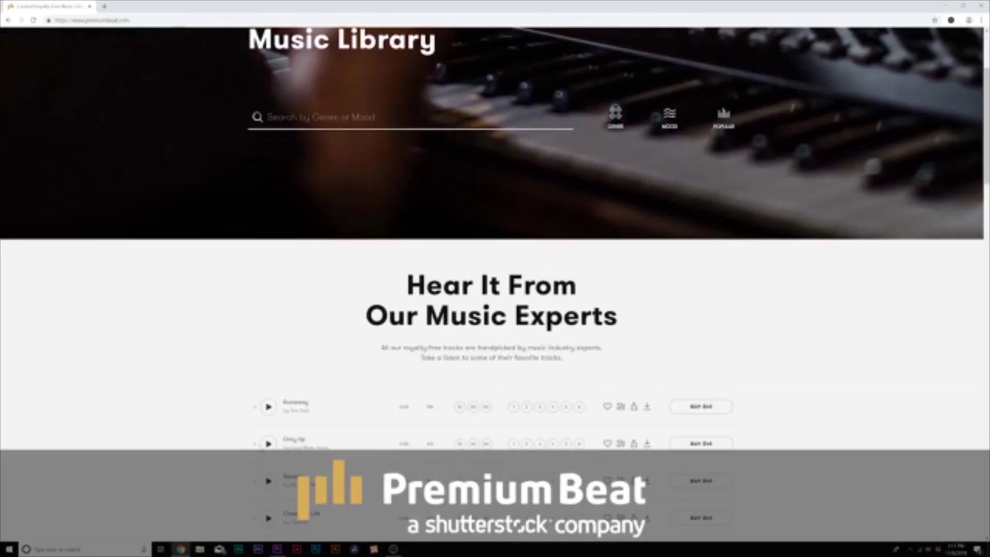
pyautogui.scroll(-4, 235, 409)
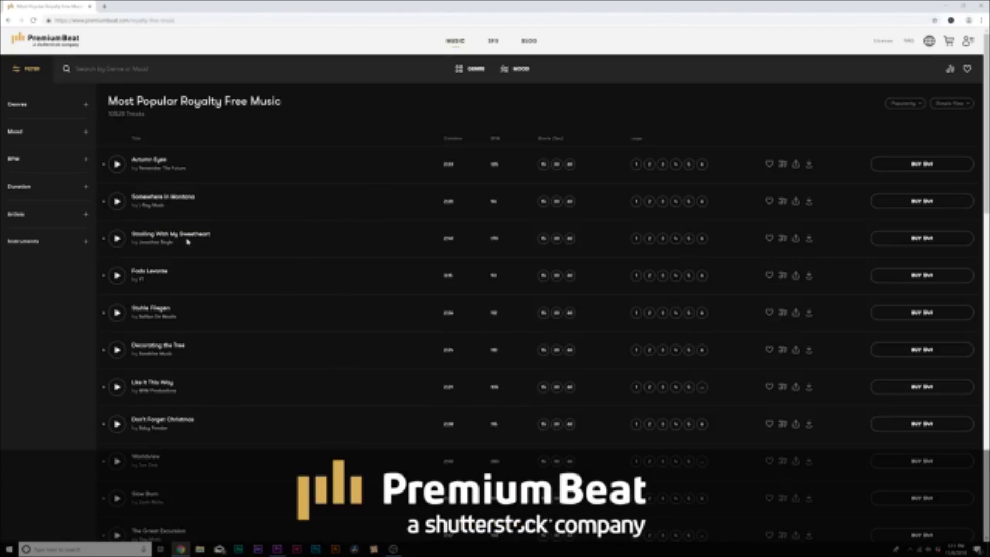
# Preview the Autumn Eyes and Stuhle Fliegen tracks, then skip ahead through the following tracks.
pyautogui.click(120, 168)
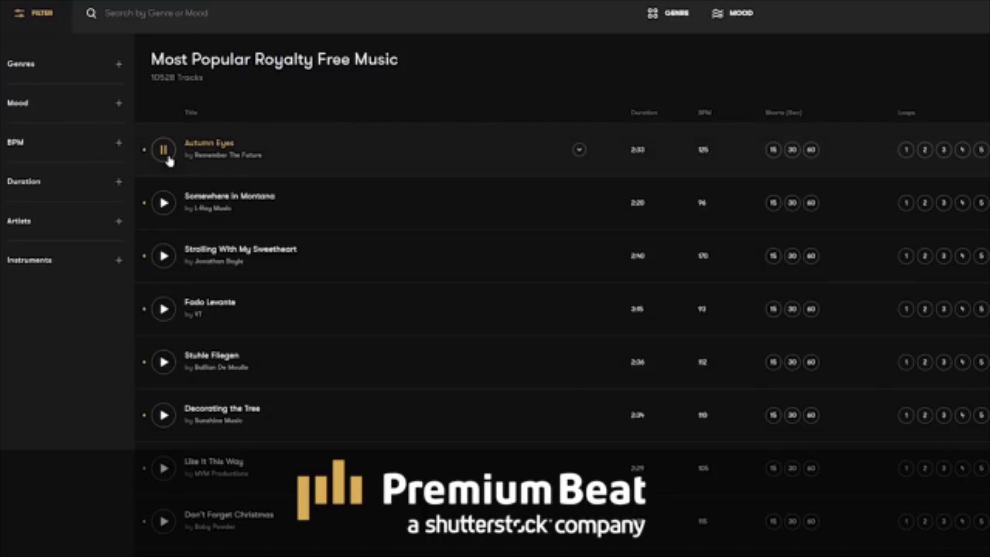
pyautogui.click(561, 387)
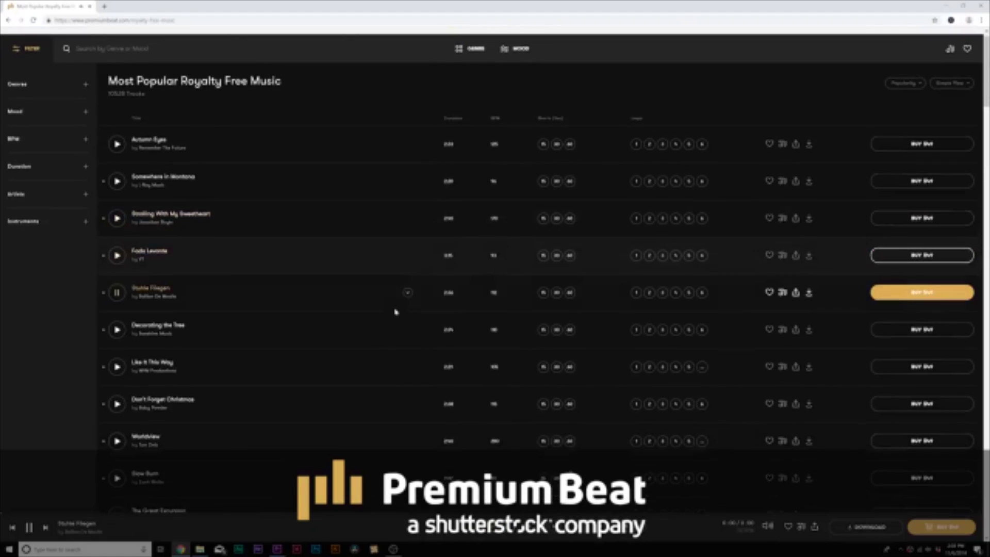
pyautogui.press('Down')
pyautogui.press('Down')
pyautogui.press('Down')
pyautogui.press('Down')
pyautogui.press('Down')
pyautogui.press('Down')
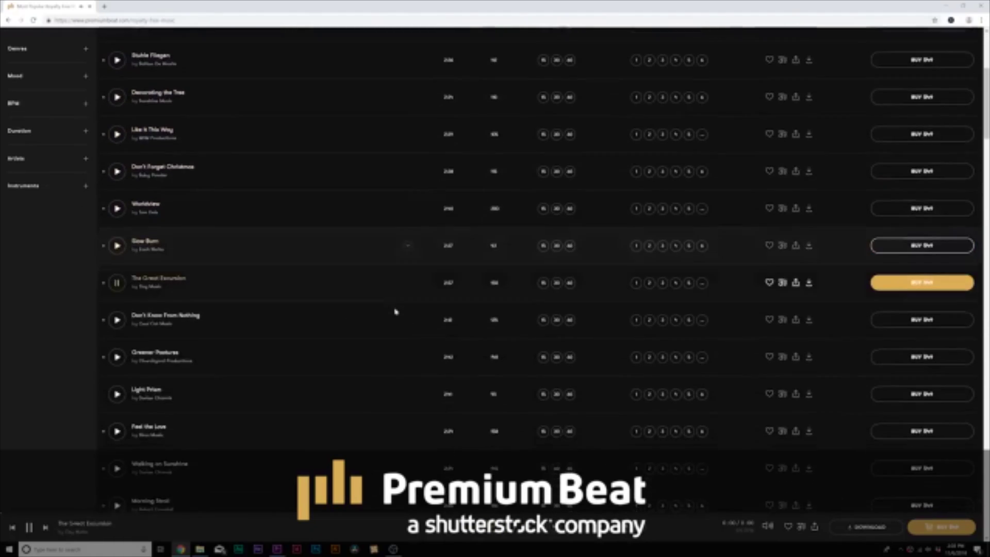
pyautogui.press('Down')
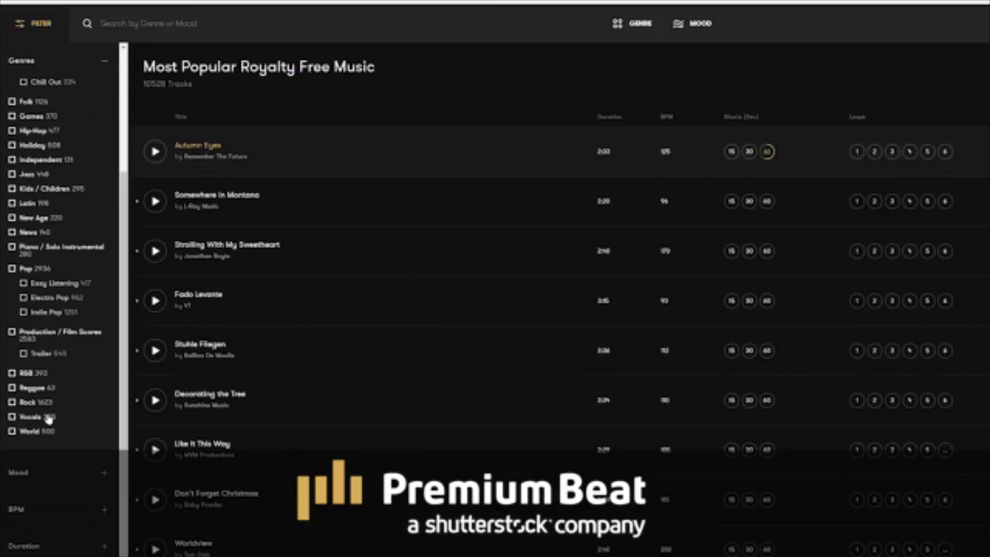
# Collapse the Genres filter and expand the Mood categories in the sidebar.
pyautogui.scroll(5, 49, 413)
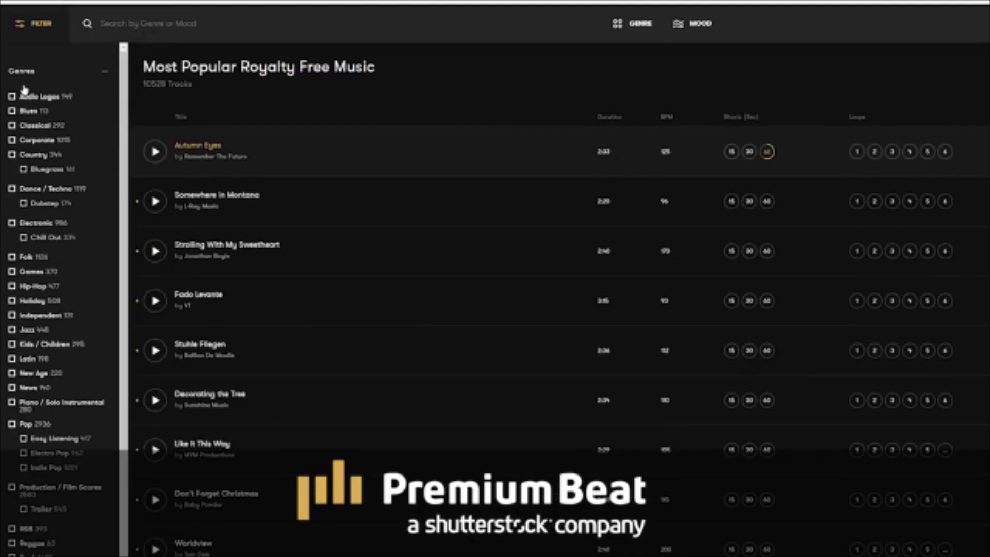
pyautogui.click(35, 71)
pyautogui.click(27, 108)
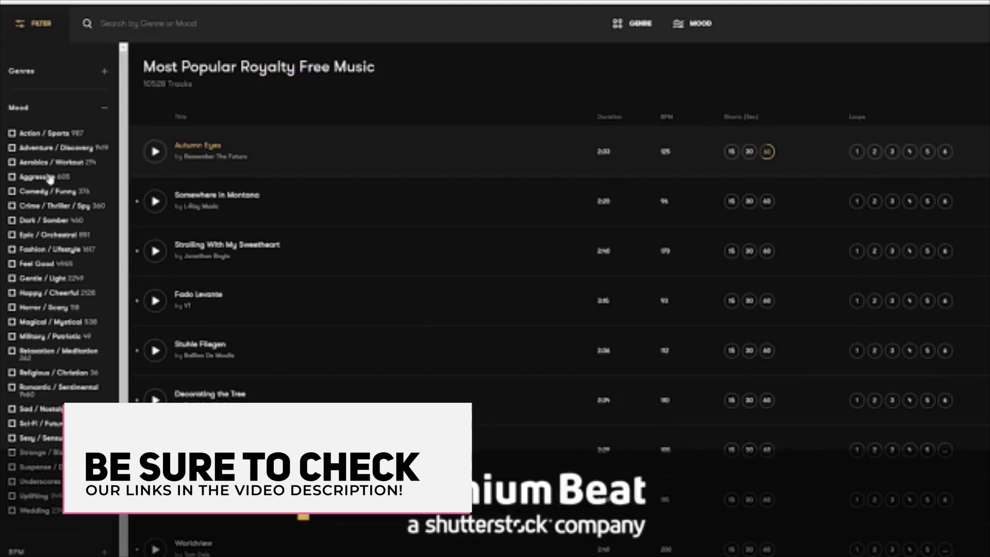